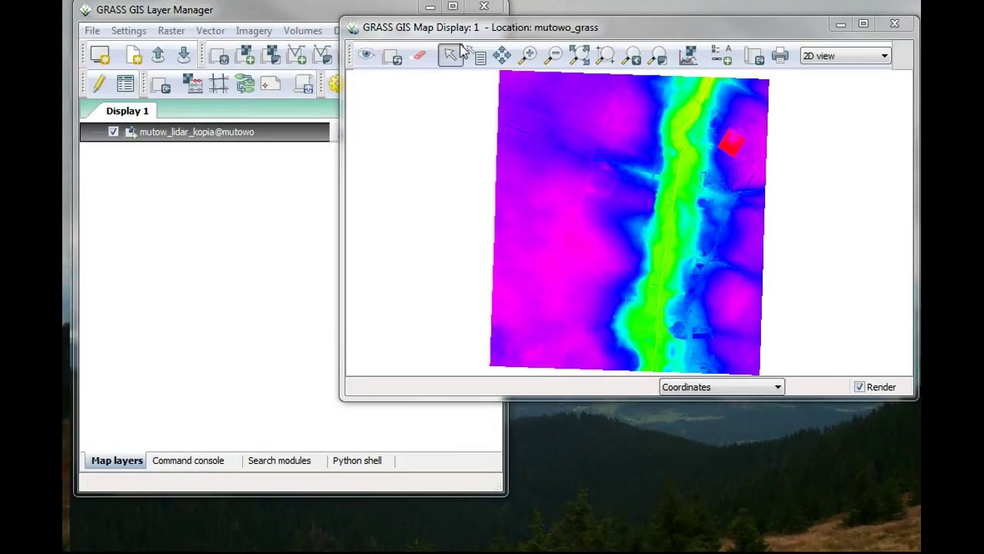
Step: Apply the 'grey' colour table to mutow_lidar_kopia with r.colors, then close the dialog
{"action": "mouse_move", "coordinate": [470, 35]}
{"action": "left_mouse_down"}
{"action": "mouse_move", "coordinate": [418, 48]}
{"action": "mouse_move", "coordinate": [475, 45]}
{"action": "left_mouse_up"}
{"action": "right_click", "coordinate": [188, 141]}
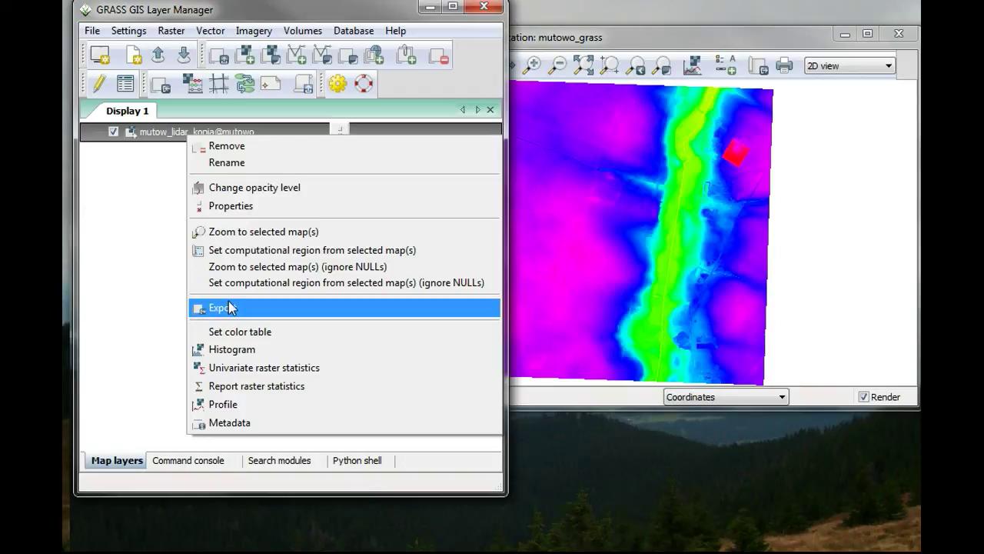
{"action": "left_click", "coordinate": [233, 332]}
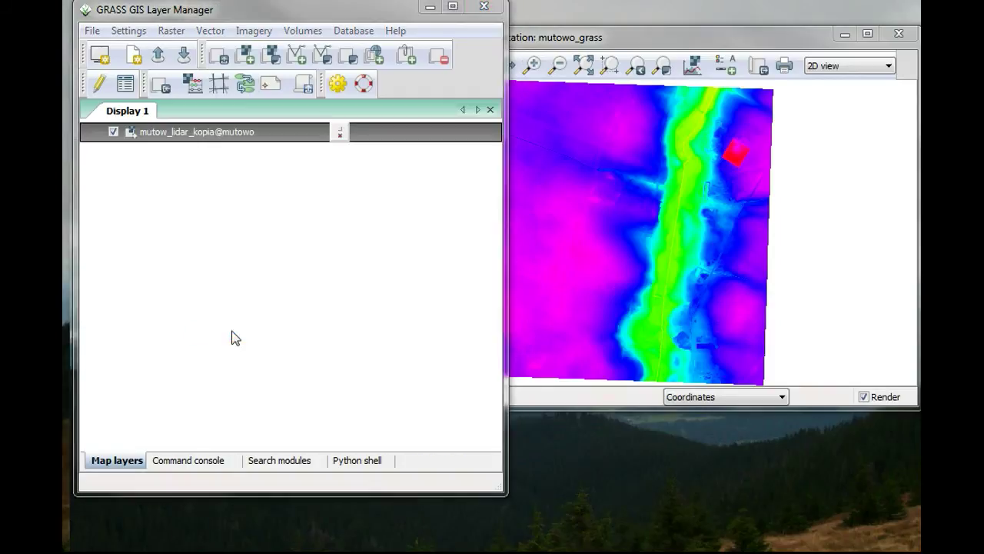
{"action": "left_click", "coordinate": [352, 157]}
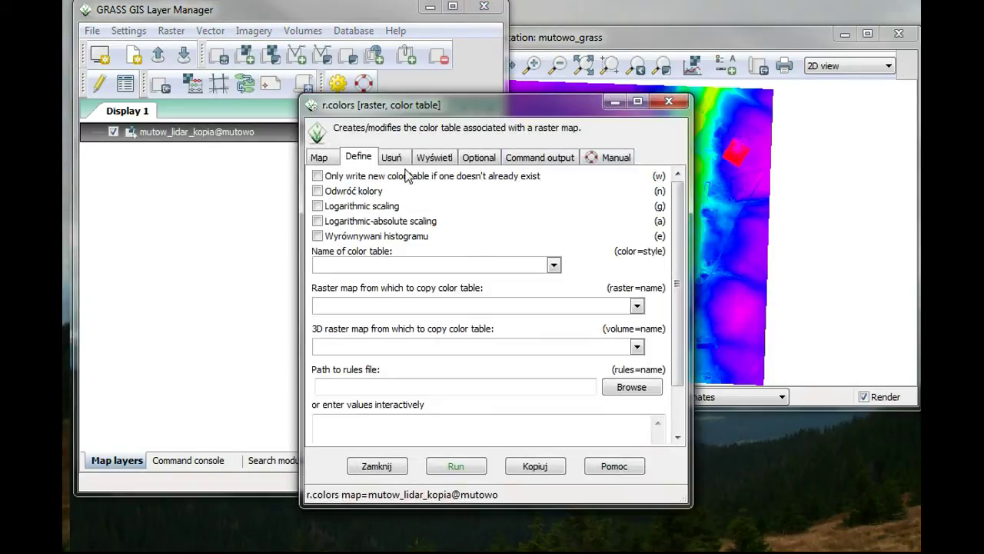
{"action": "left_click", "coordinate": [554, 264]}
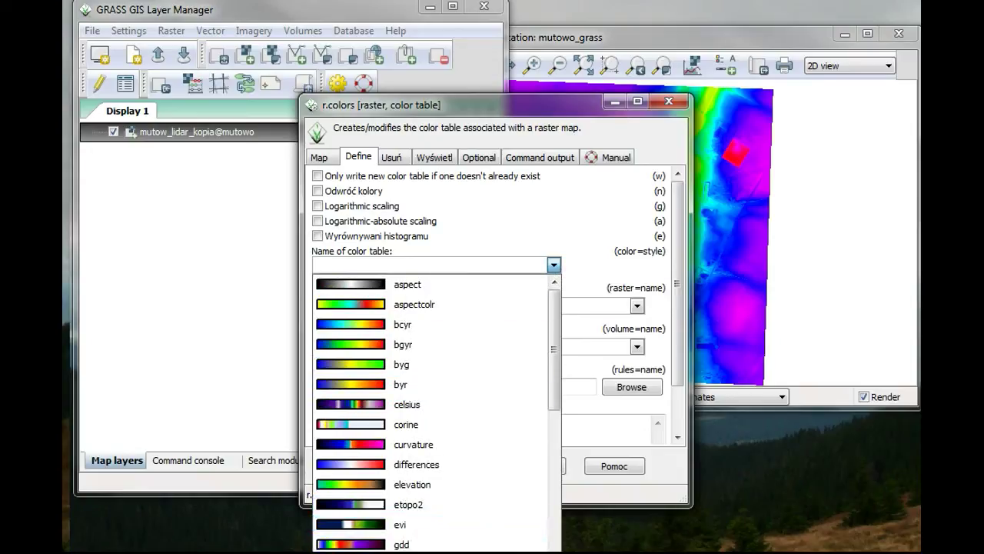
{"action": "left_click", "coordinate": [415, 545]}
{"action": "left_click", "coordinate": [471, 467]}
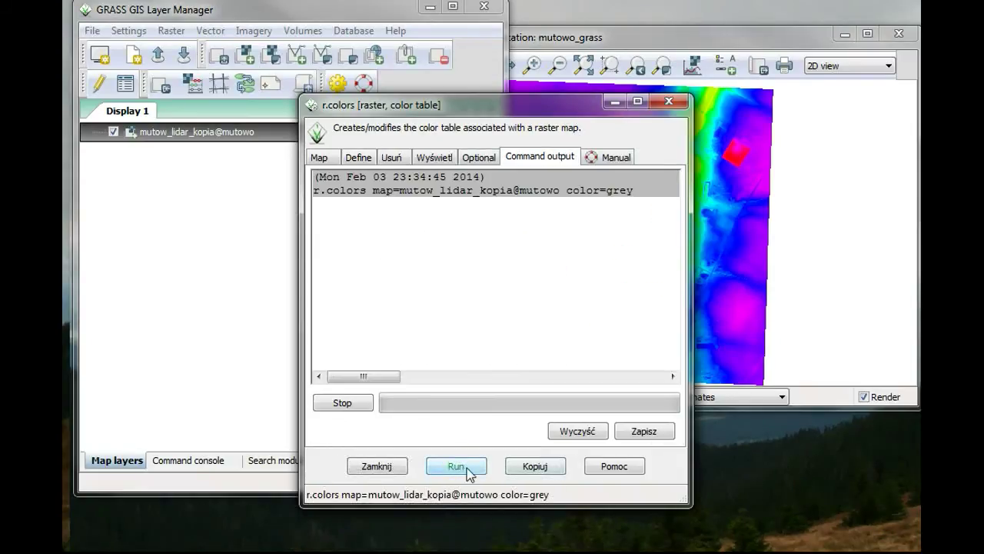
{"action": "left_click", "coordinate": [388, 467]}
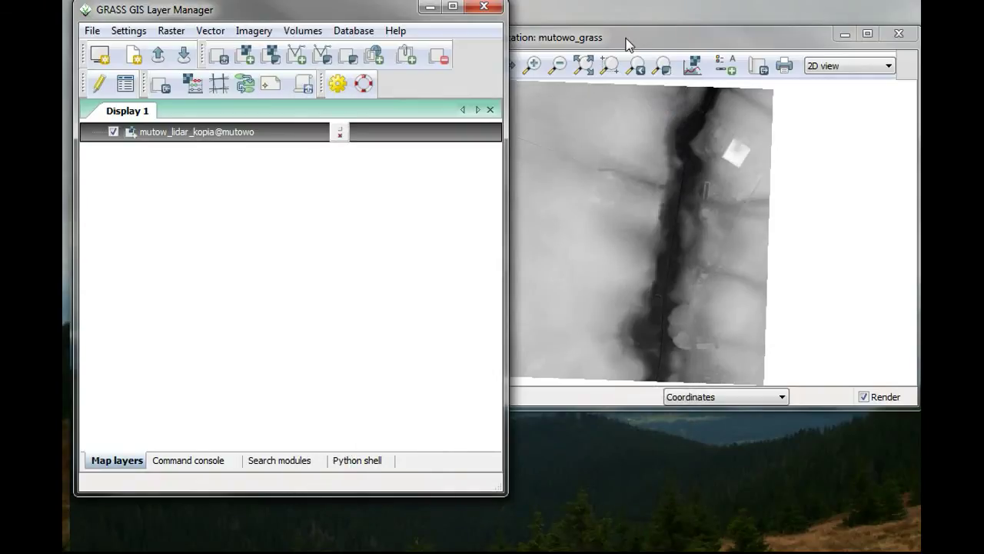
{"action": "left_click_drag", "start_coordinate": [627, 45], "coordinate": [672, 43]}
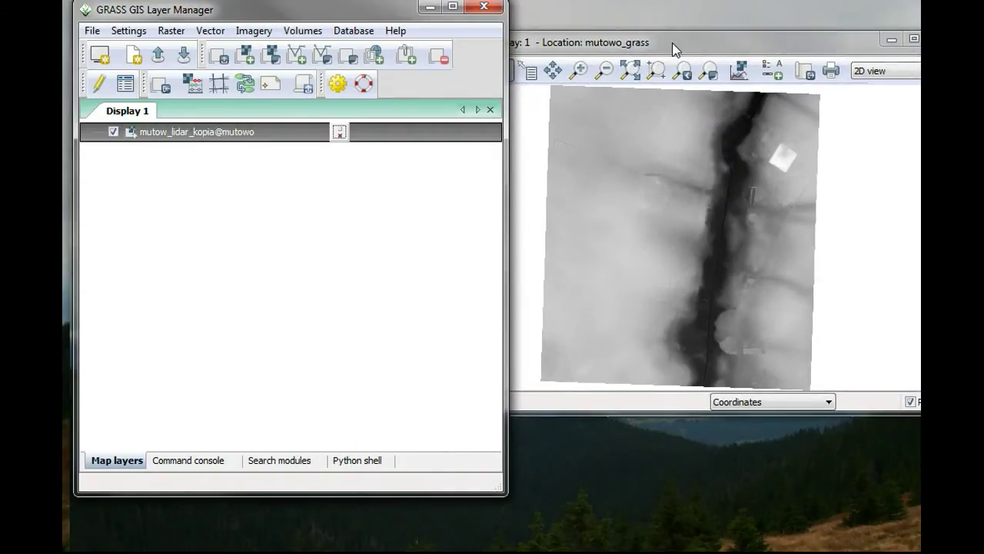
{"action": "left_click", "coordinate": [672, 43]}
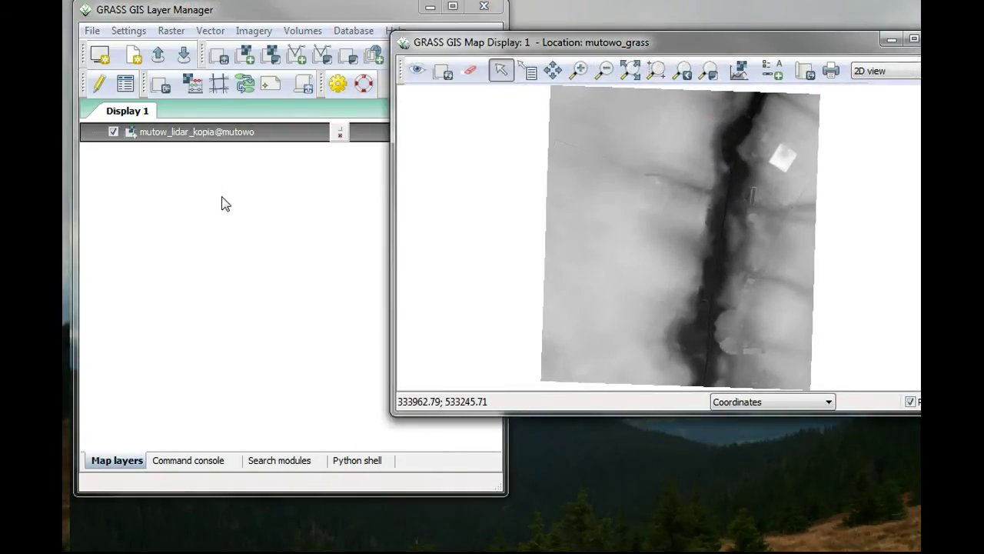
Step: Launch g.extension from the command console, autocompleting it from 'g.ex'
{"action": "left_click", "coordinate": [209, 461]}
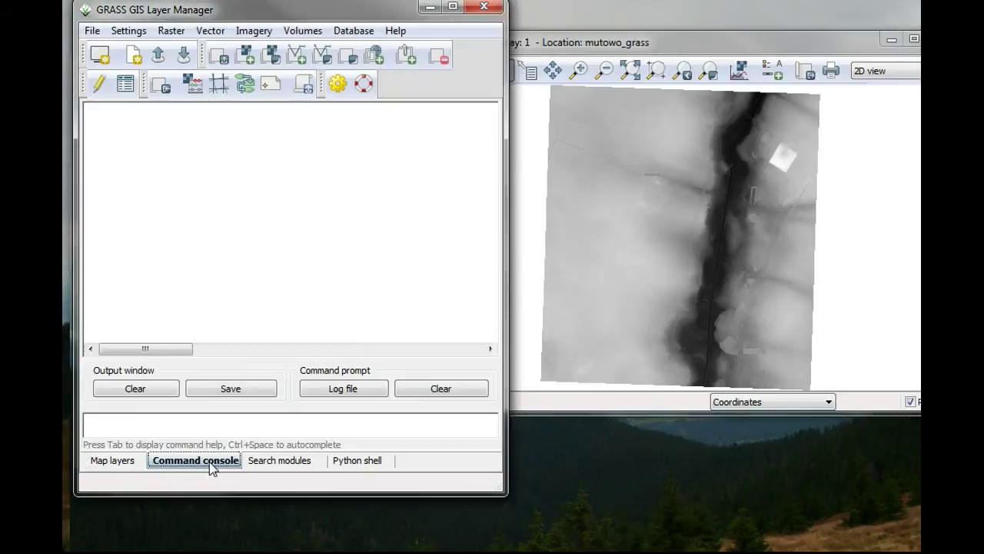
{"action": "left_click", "coordinate": [166, 427]}
{"action": "type", "text": "g.e"}
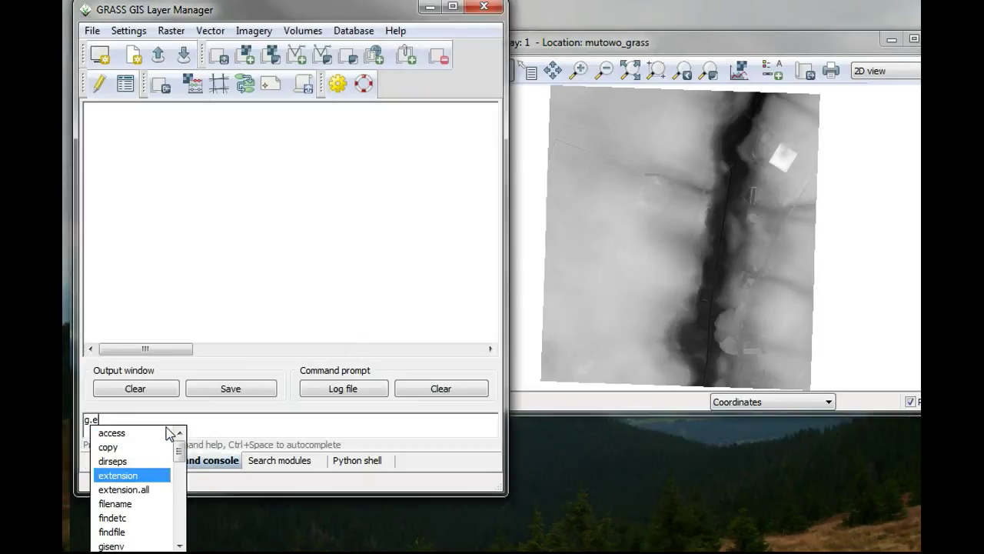
{"action": "type", "text": "x"}
{"action": "left_click", "coordinate": [122, 474]}
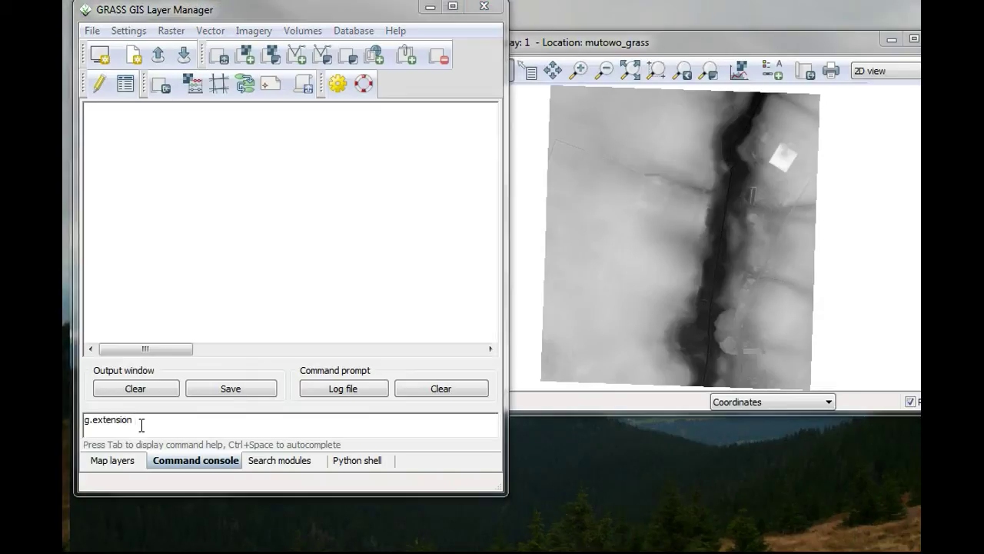
{"action": "key", "text": "Return"}
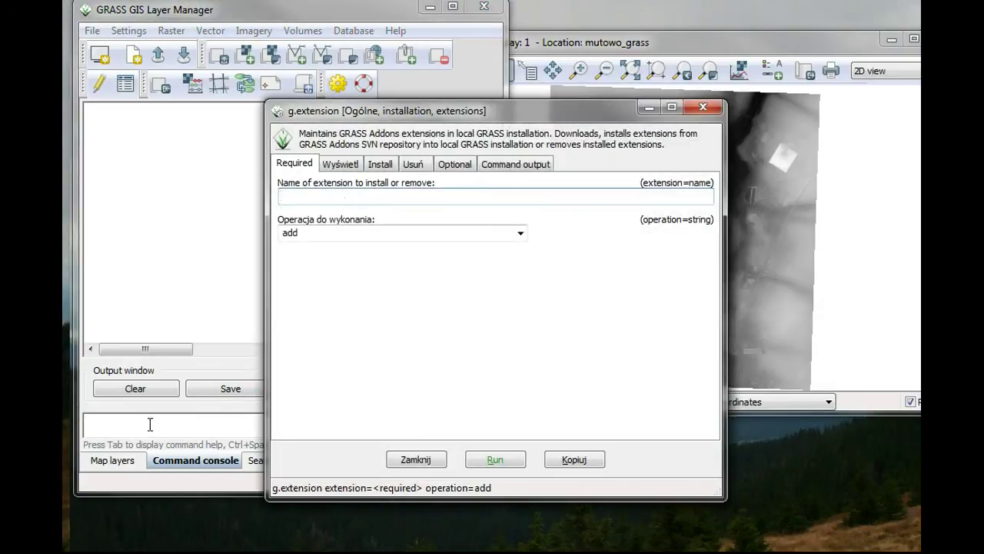
Step: Run g.extension with -l, -c, -g and -a to list addons with descriptions and installed ones
{"action": "left_click", "coordinate": [336, 166]}
{"action": "left_click", "coordinate": [283, 183]}
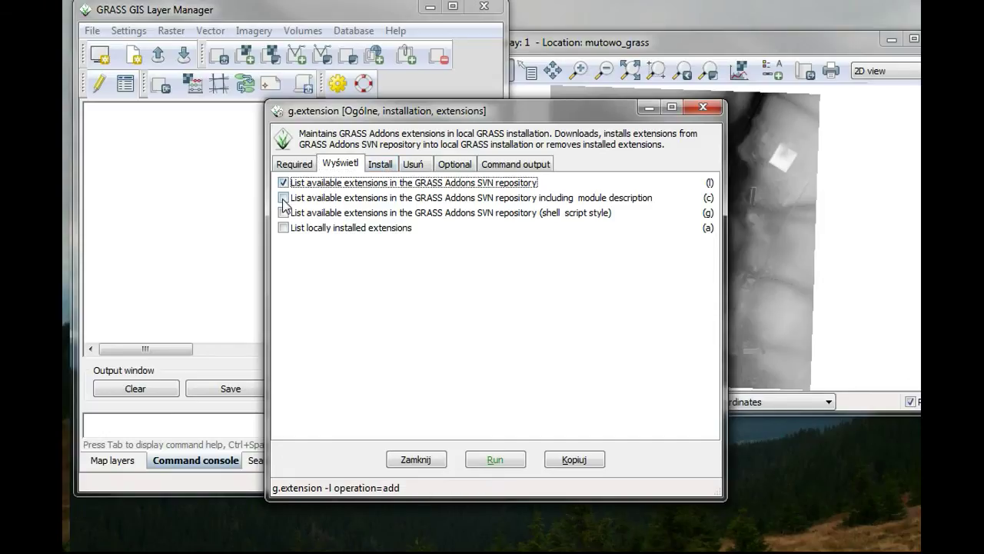
{"action": "left_click", "coordinate": [283, 197]}
{"action": "left_click", "coordinate": [283, 212]}
{"action": "left_click", "coordinate": [283, 228]}
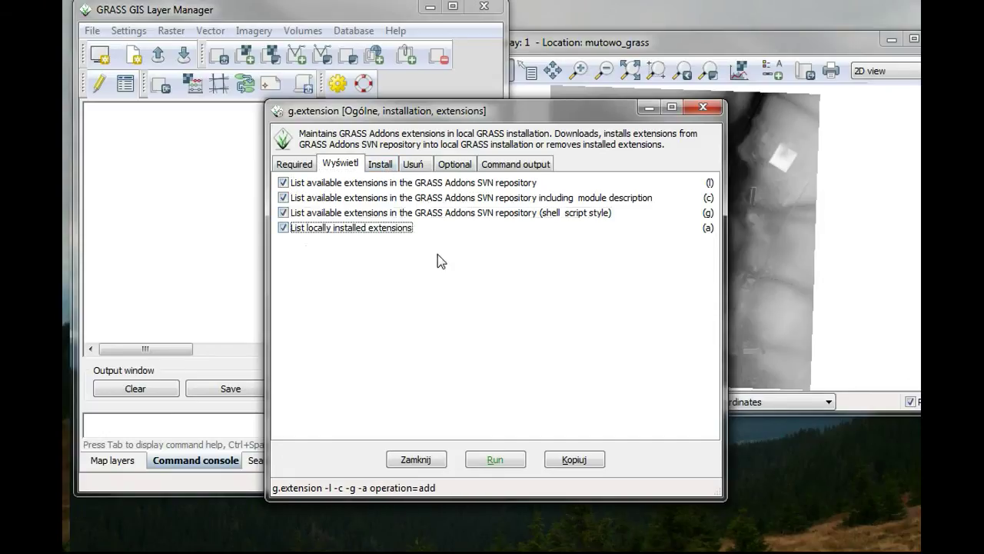
{"action": "left_click", "coordinate": [479, 464]}
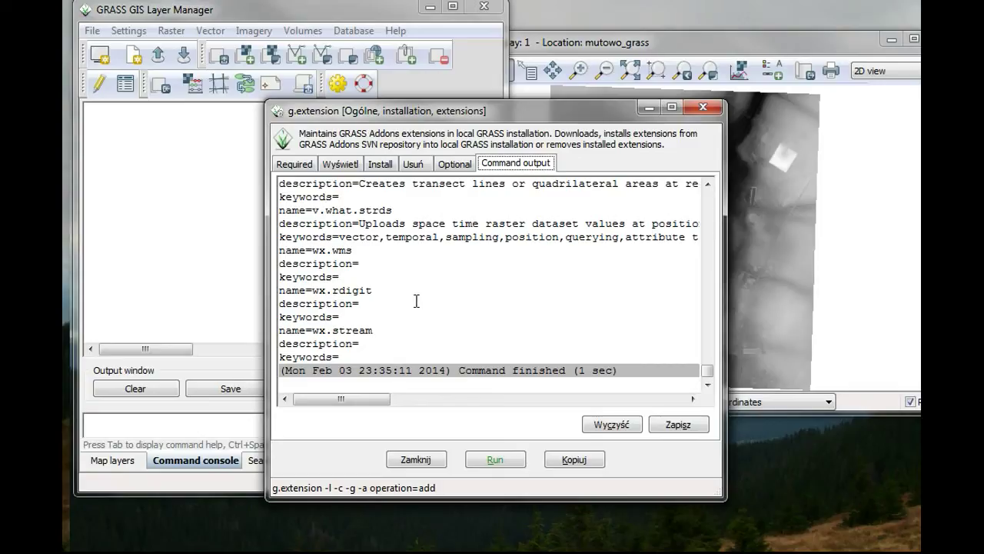
{"action": "left_click_drag", "start_coordinate": [707, 370], "coordinate": [709, 259]}
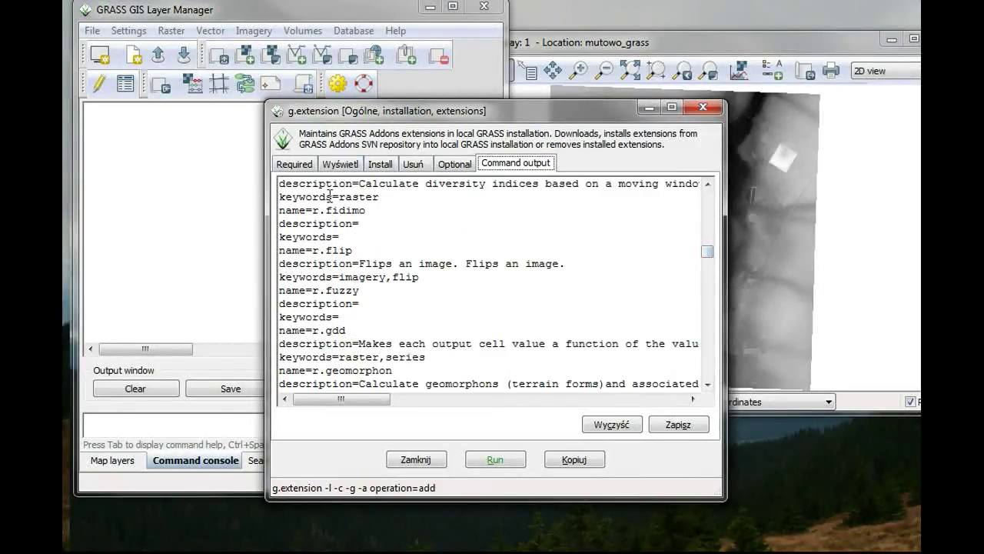
{"action": "left_click", "coordinate": [279, 165]}
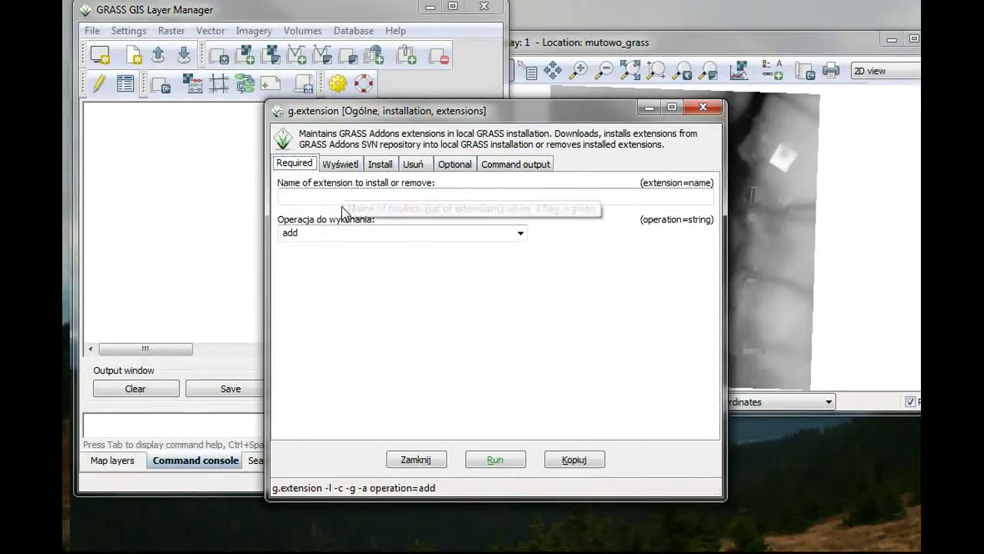
Step: Untick the four g.extension listing flags (-l, -c, -g, -a)
{"action": "left_click", "coordinate": [380, 164]}
{"action": "left_click", "coordinate": [340, 164]}
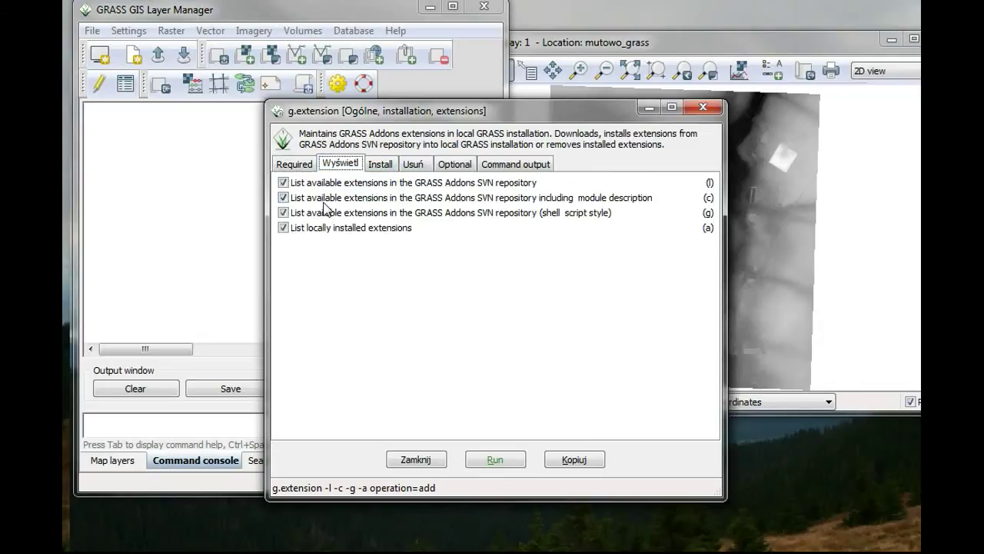
{"action": "left_click", "coordinate": [305, 183]}
{"action": "left_click", "coordinate": [283, 198]}
{"action": "left_click", "coordinate": [283, 212]}
{"action": "left_click", "coordinate": [283, 228]}
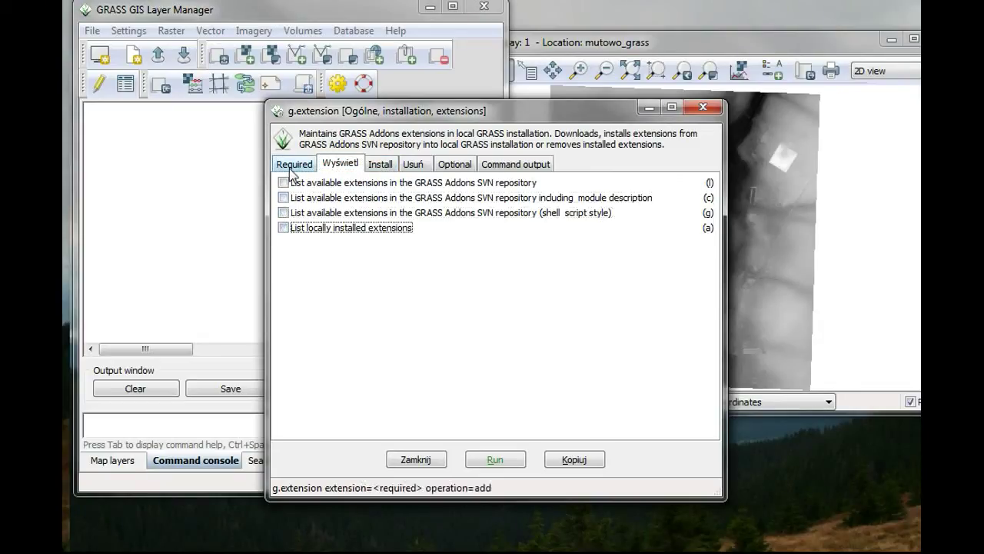
{"action": "left_click", "coordinate": [291, 166]}
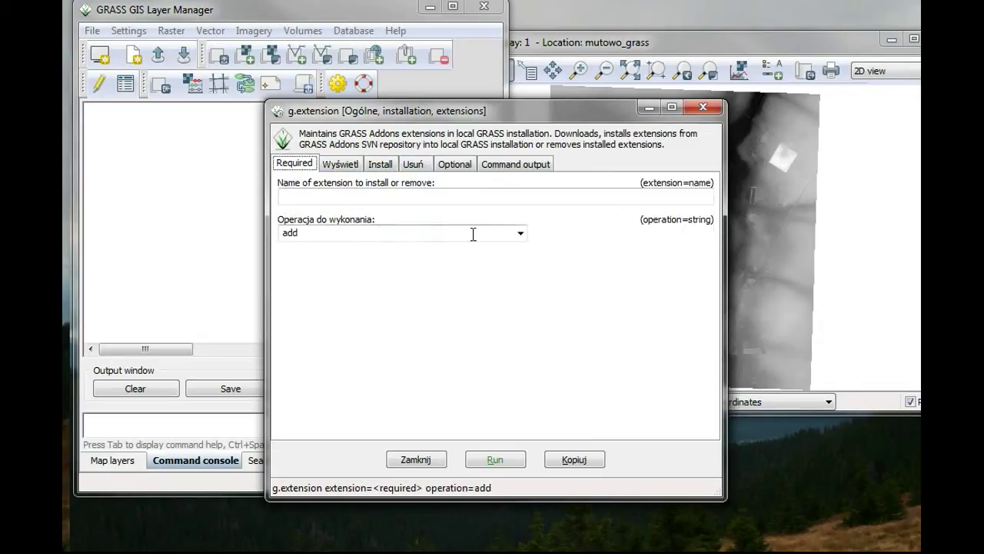
Step: Install the r.local.relief extension with operation 'add', then close the installer
{"action": "left_click", "coordinate": [515, 237]}
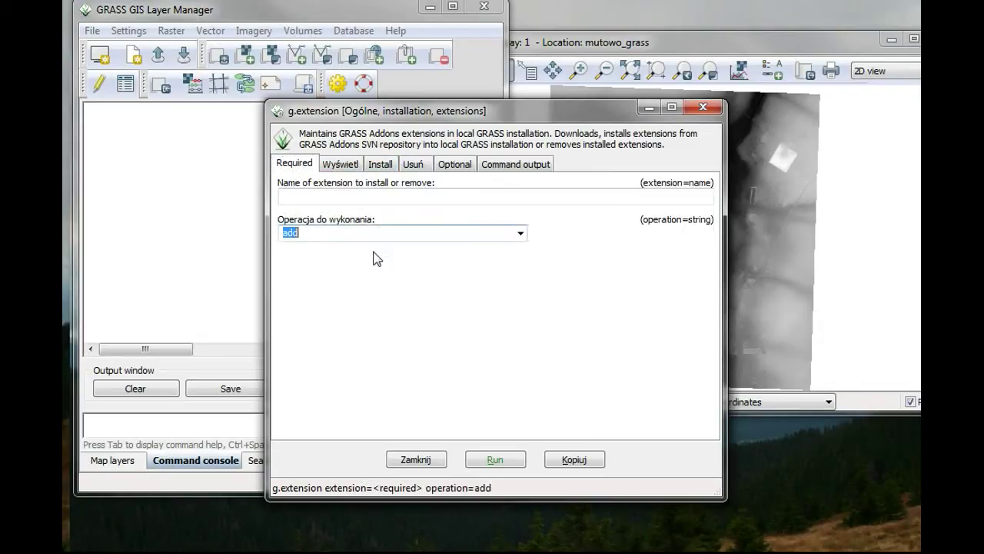
{"action": "left_click", "coordinate": [521, 234]}
{"action": "left_click", "coordinate": [329, 248]}
{"action": "left_click", "coordinate": [335, 202]}
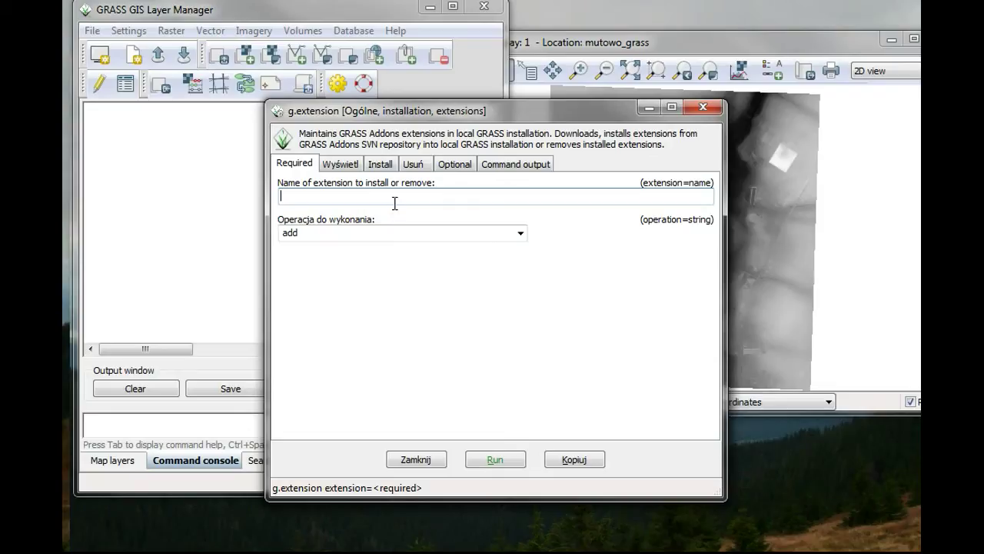
{"action": "type", "text": "r.local.relief"}
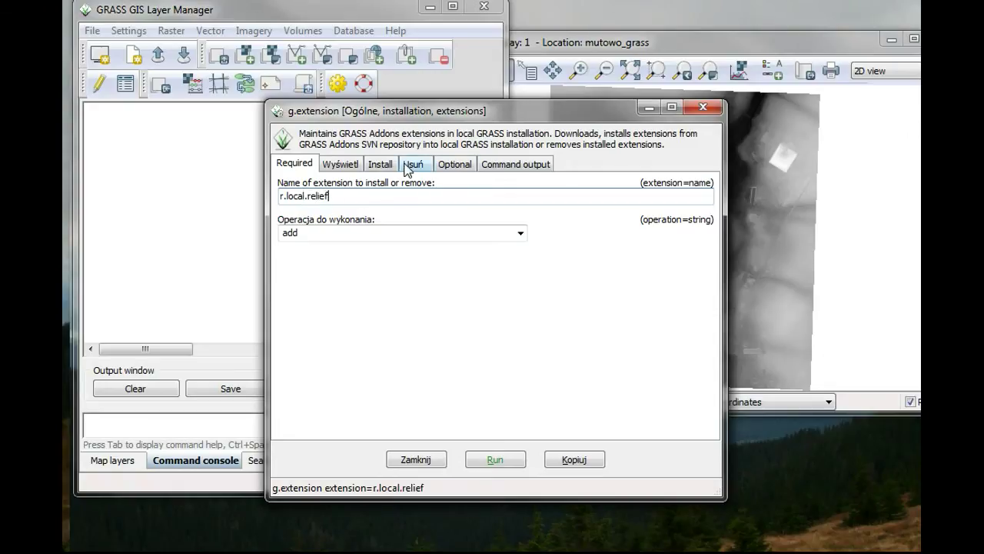
{"action": "left_click", "coordinate": [529, 166]}
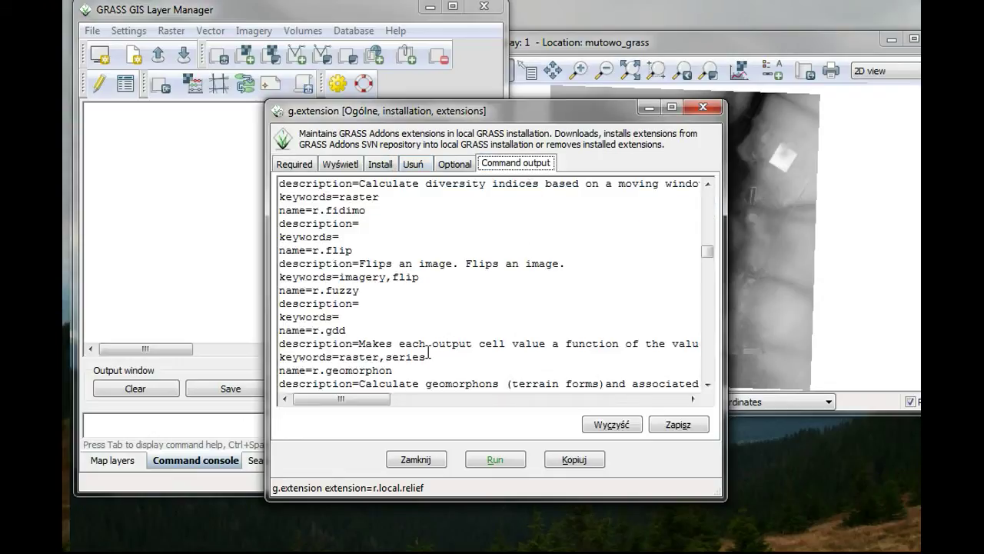
{"action": "left_click_drag", "start_coordinate": [708, 252], "coordinate": [709, 229]}
{"action": "left_click", "coordinate": [297, 167]}
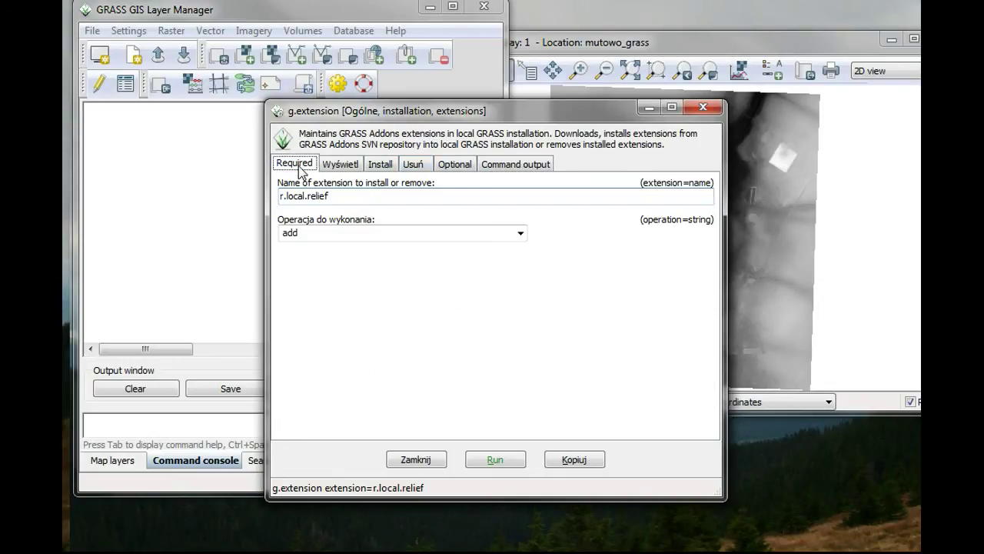
{"action": "left_click", "coordinate": [495, 459]}
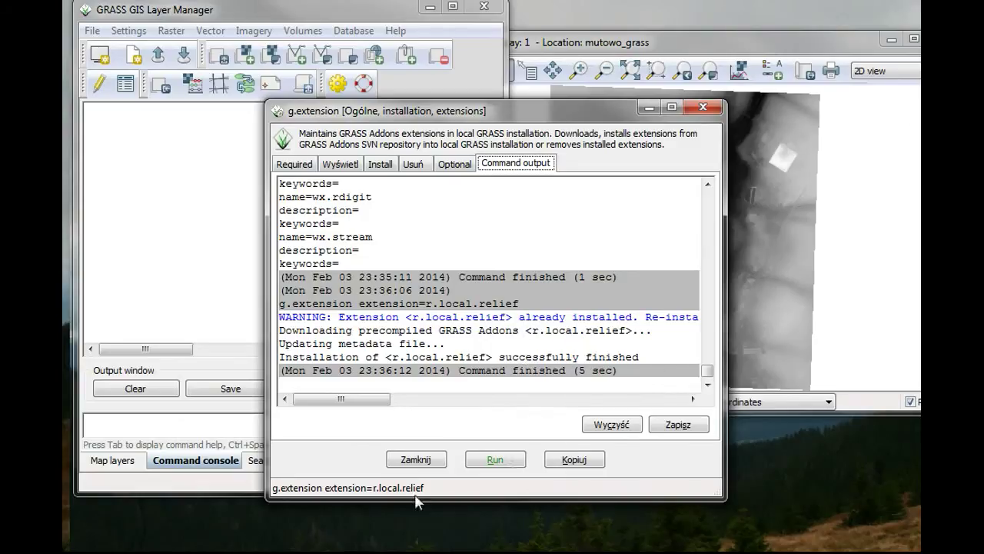
{"action": "left_click", "coordinate": [415, 459]}
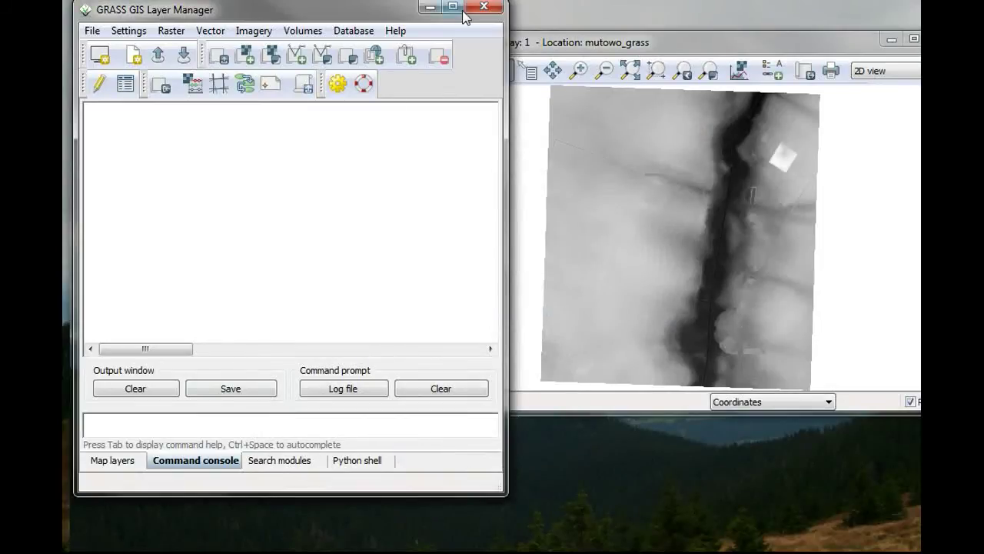
{"action": "left_click", "coordinate": [87, 33]}
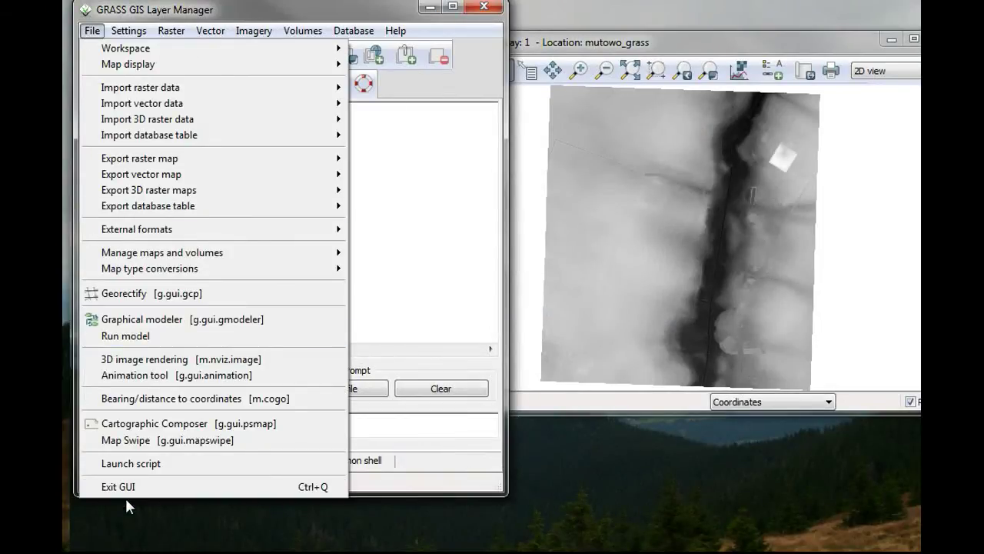
{"action": "left_click", "coordinate": [457, 455]}
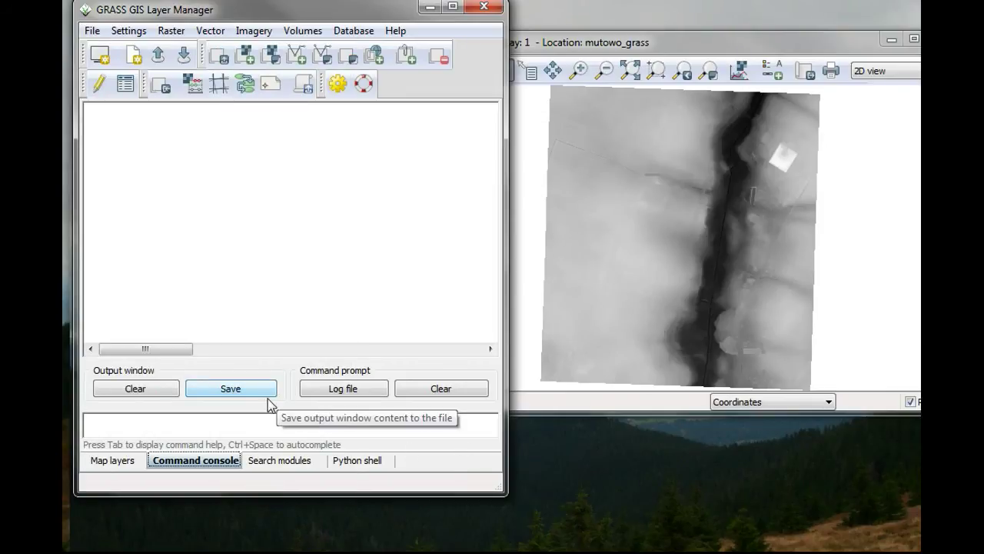
Step: Expand Addons in the module search tree and open the r.local.relief dialog
{"action": "left_click", "coordinate": [258, 461]}
{"action": "left_click", "coordinate": [99, 197]}
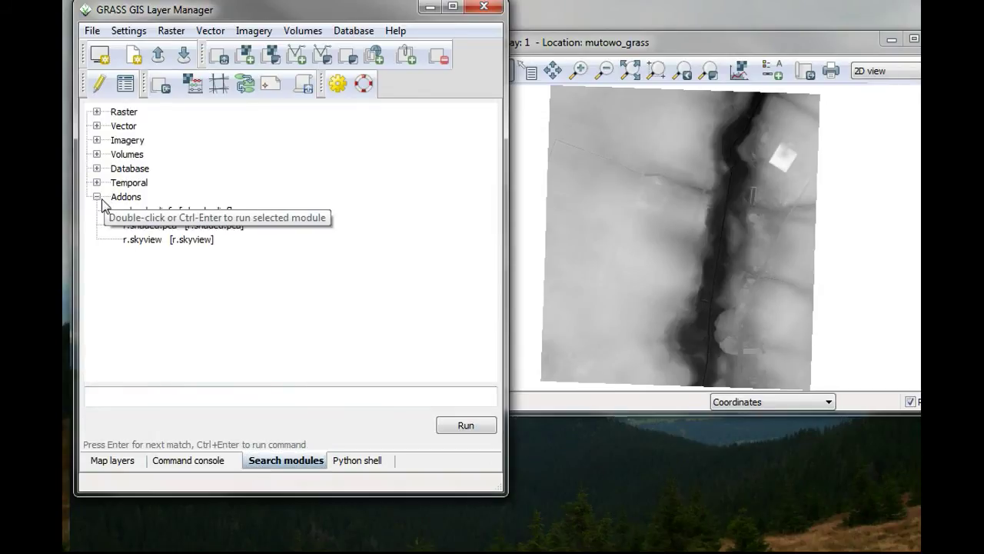
{"action": "left_click", "coordinate": [231, 214]}
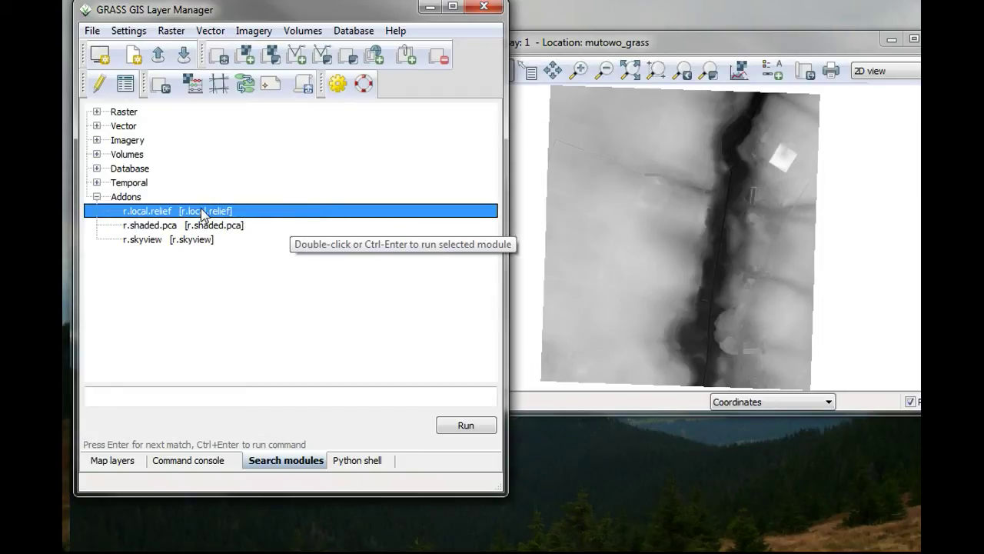
{"action": "double_click", "coordinate": [204, 212]}
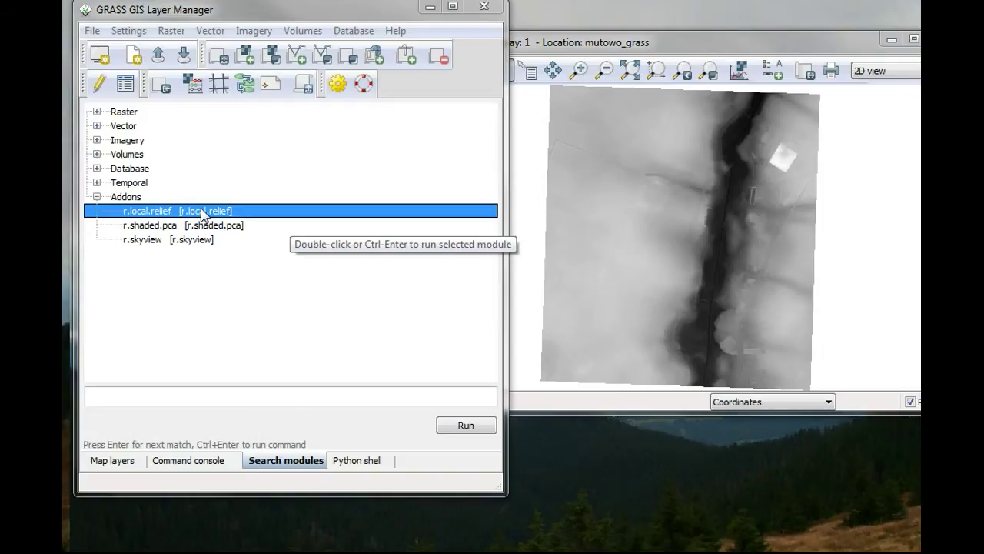
Step: Set r.local.relief input to mutow_lidar_kopia@mutowo and output to mutolo_lidar_lrm11
{"action": "left_click", "coordinate": [637, 218]}
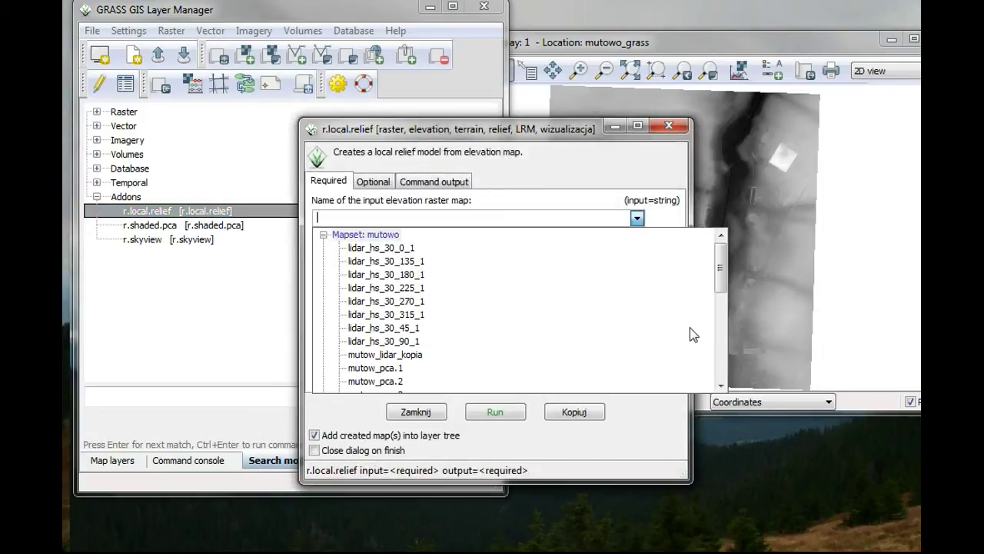
{"action": "left_click_drag", "start_coordinate": [722, 252], "coordinate": [723, 266]}
{"action": "left_click", "coordinate": [416, 334]}
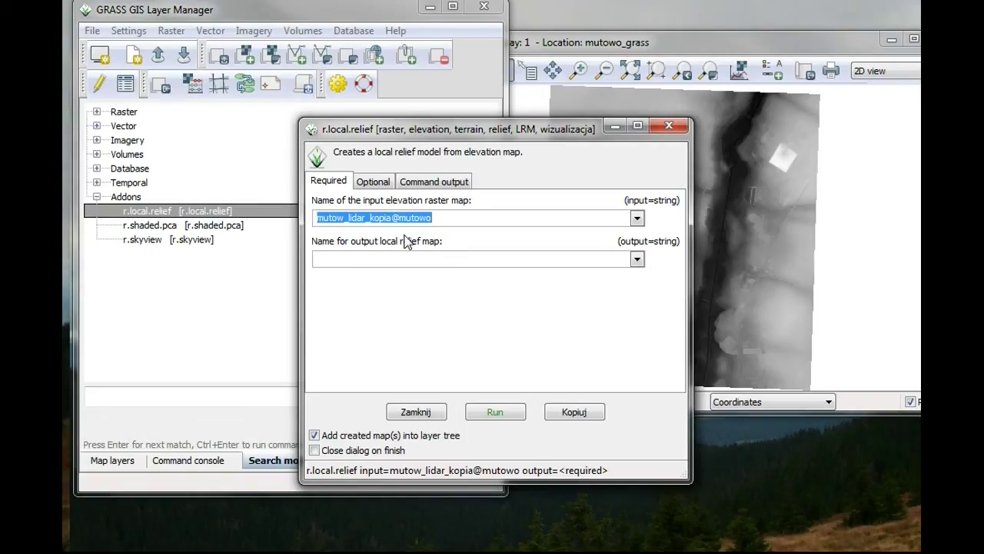
{"action": "left_click", "coordinate": [491, 261]}
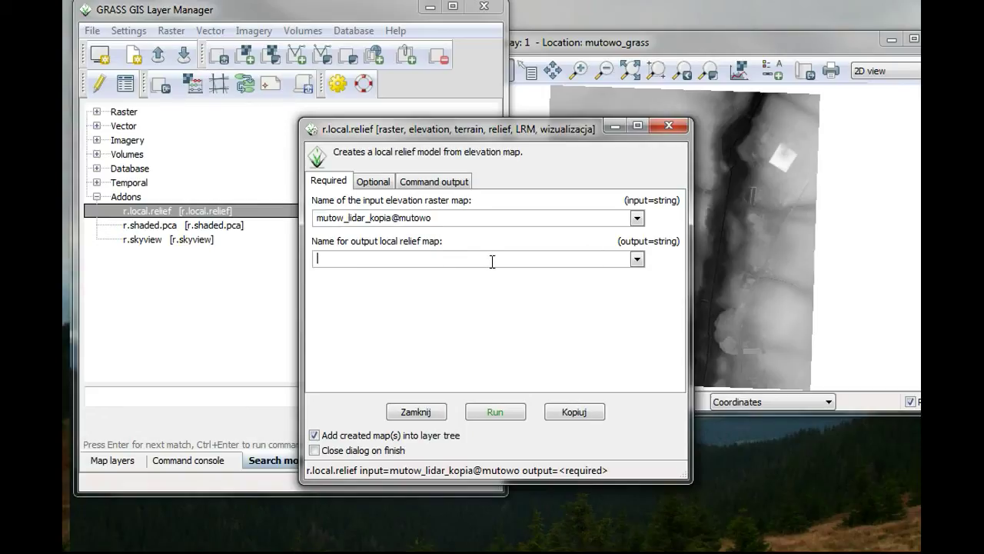
{"action": "type", "text": "mutolo_lid"}
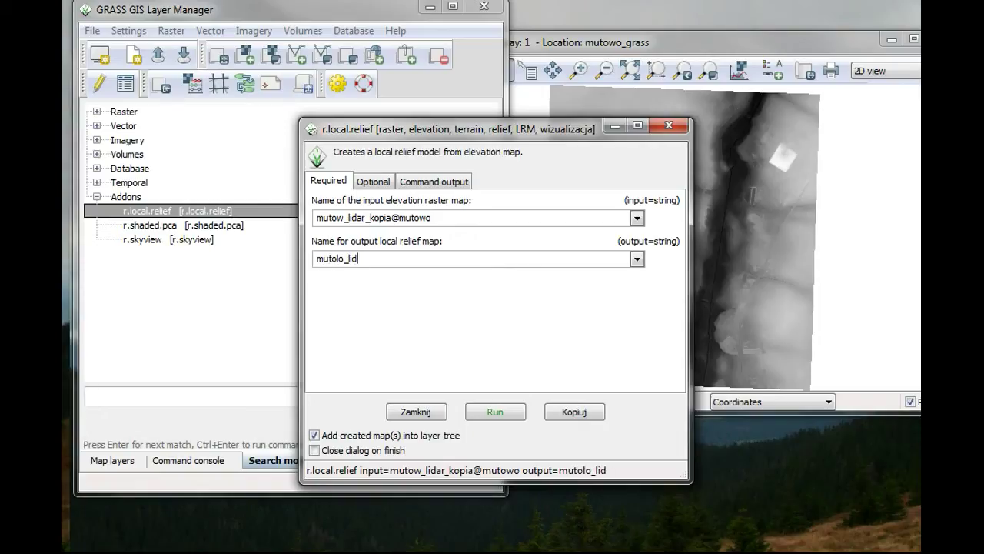
{"action": "type", "text": "ar_lorm"}
{"action": "key", "text": "BackSpace"}
{"action": "key", "text": "BackSpace"}
{"action": "key", "text": "BackSpace"}
{"action": "type", "text": "rm"}
{"action": "left_click", "coordinate": [382, 182]}
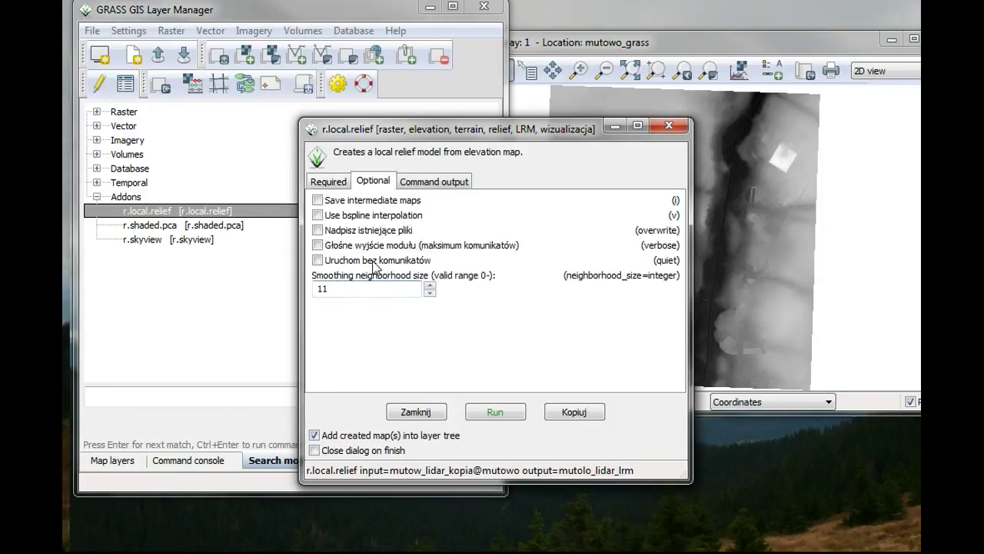
{"action": "left_click", "coordinate": [335, 185]}
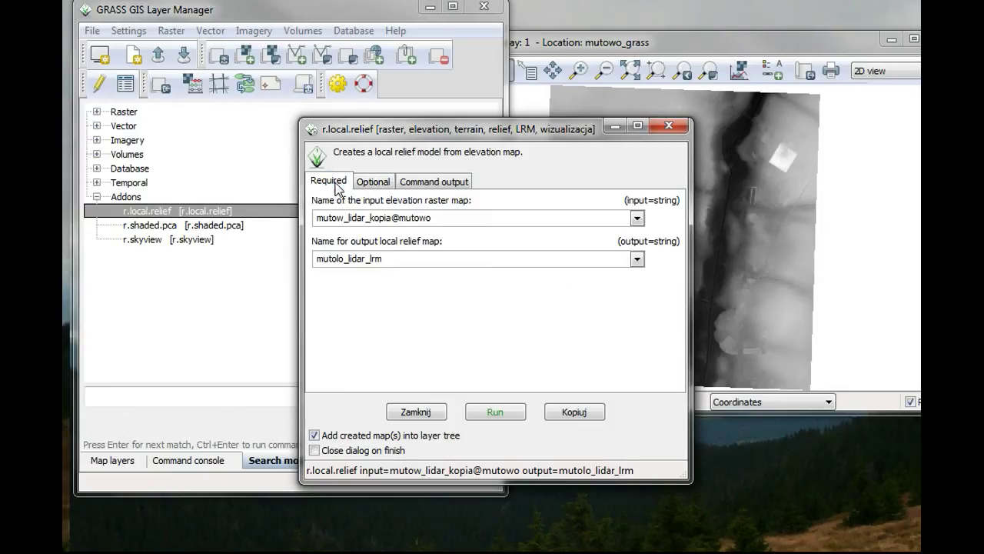
{"action": "left_click", "coordinate": [451, 258]}
{"action": "type", "text": "11"}
Step: Start r.local.relief, enlarge its processing log window and move it aside to see the map
{"action": "left_click", "coordinate": [406, 182]}
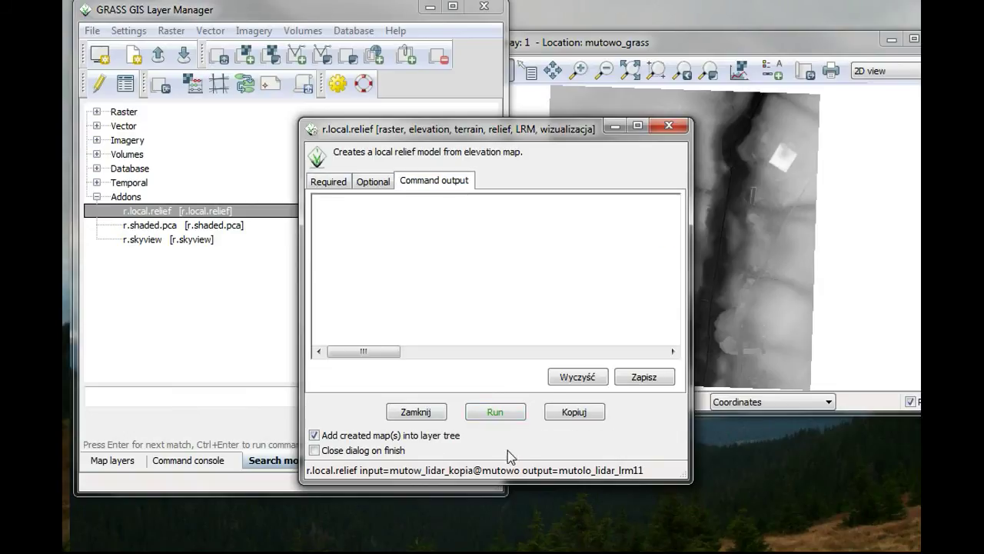
{"action": "left_click", "coordinate": [497, 414]}
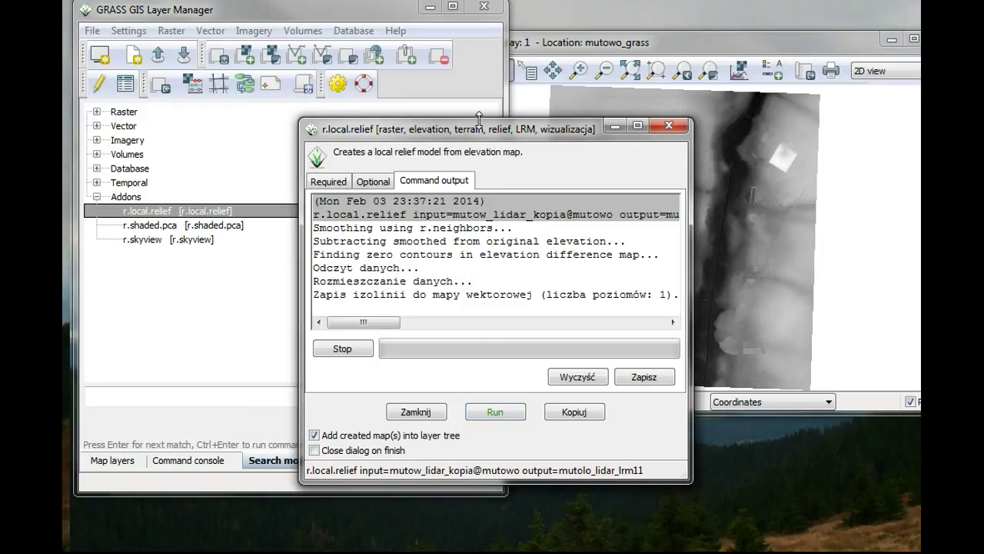
{"action": "left_click_drag", "start_coordinate": [478, 119], "coordinate": [478, 14]}
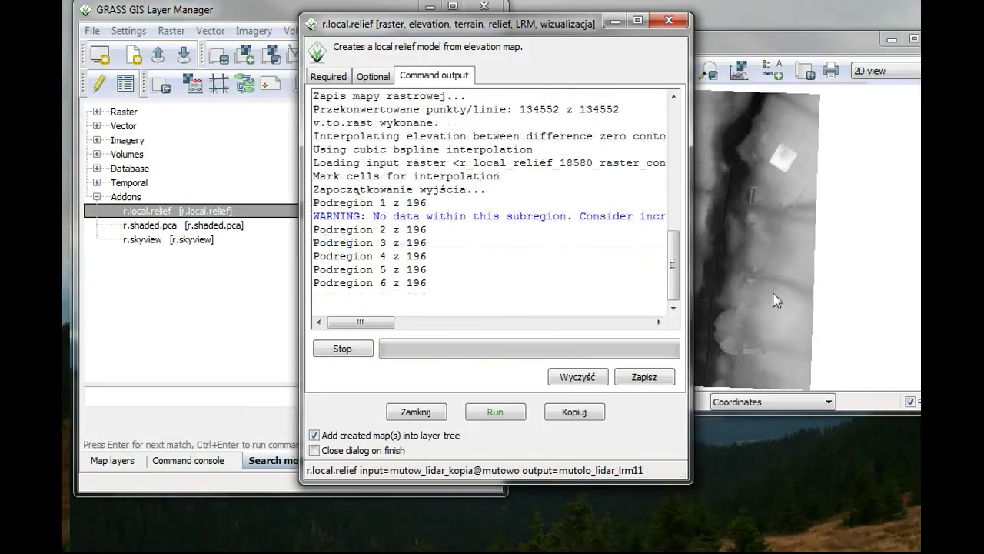
{"action": "left_click_drag", "start_coordinate": [547, 24], "coordinate": [772, 69]}
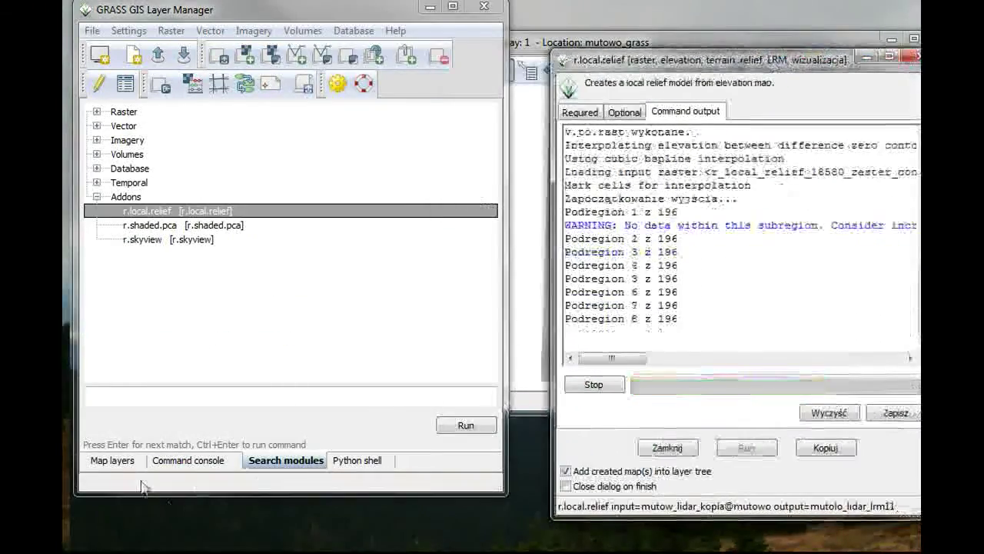
Step: Add mutowo_lmr_11@mutowo to Display 1 as a d.rast raster layer
{"action": "left_click", "coordinate": [100, 464]}
{"action": "left_click", "coordinate": [244, 54]}
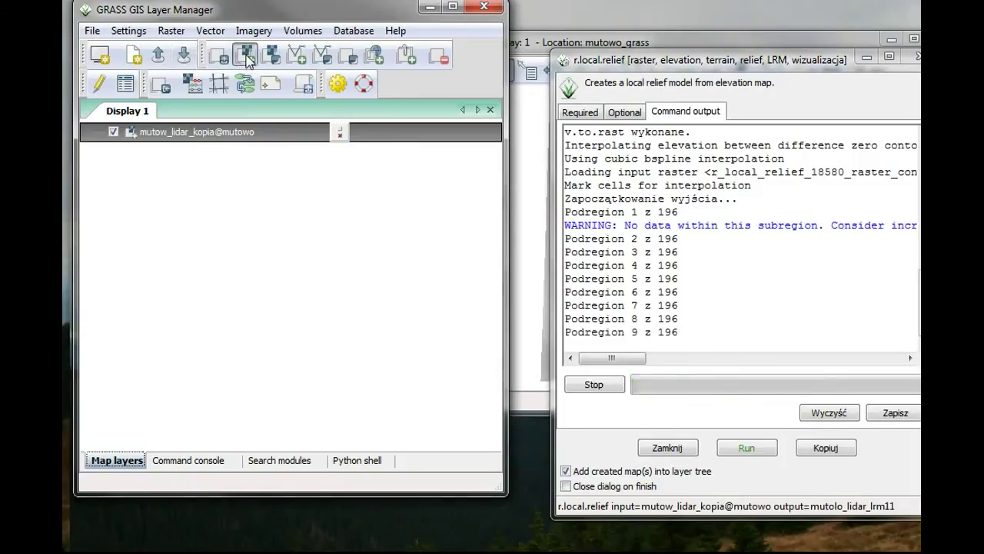
{"action": "left_click", "coordinate": [637, 264]}
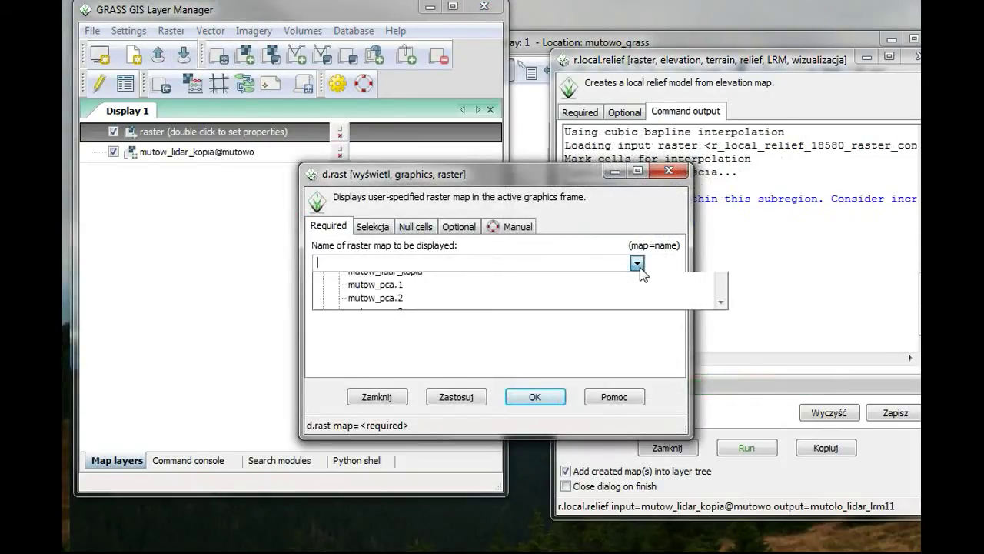
{"action": "left_click_drag", "start_coordinate": [721, 312], "coordinate": [736, 352]}
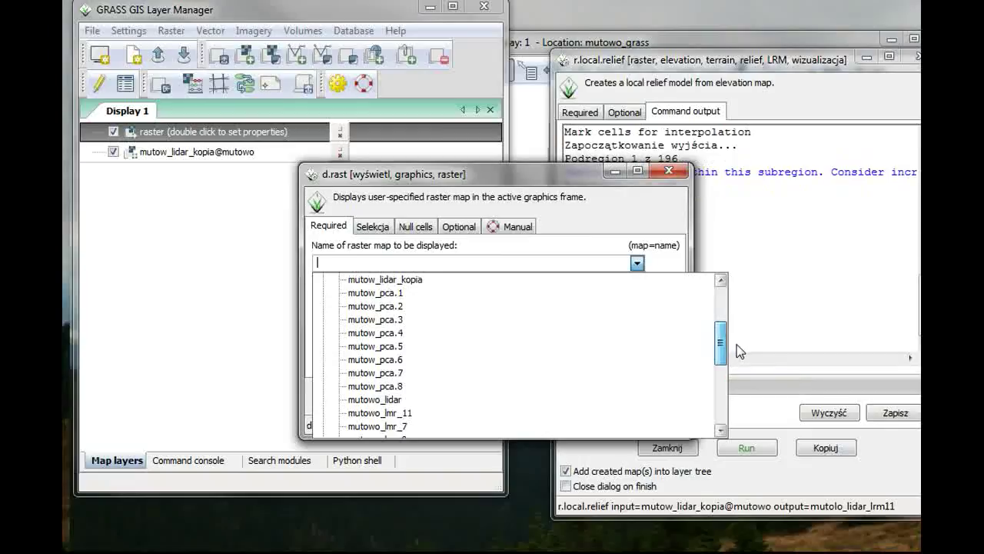
{"action": "left_click", "coordinate": [430, 415]}
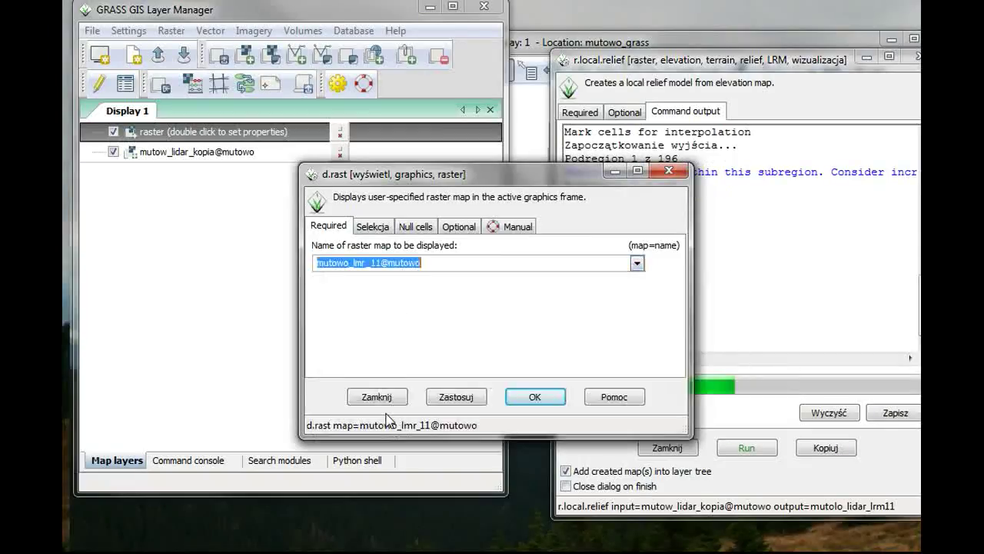
{"action": "left_click", "coordinate": [526, 394]}
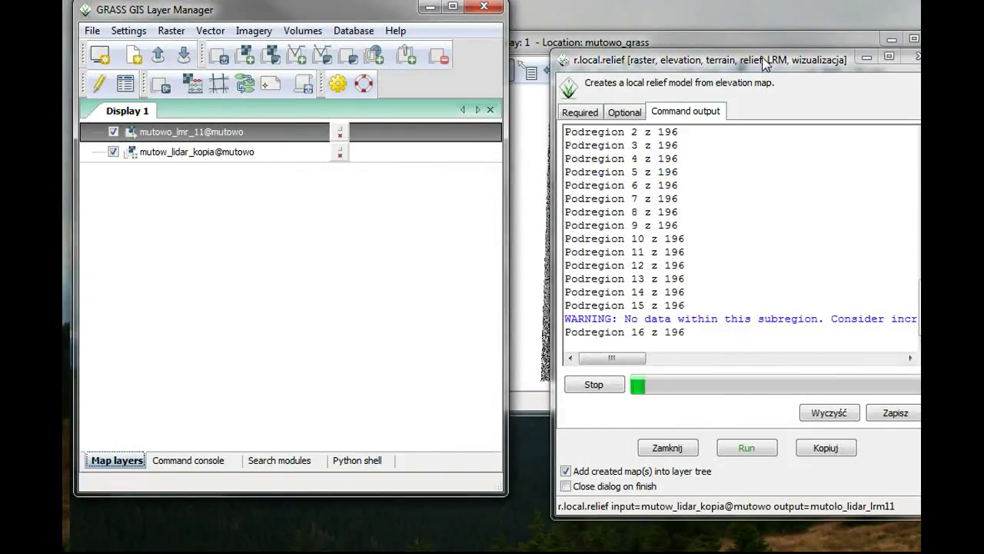
{"action": "left_click_drag", "start_coordinate": [725, 58], "coordinate": [369, 86]}
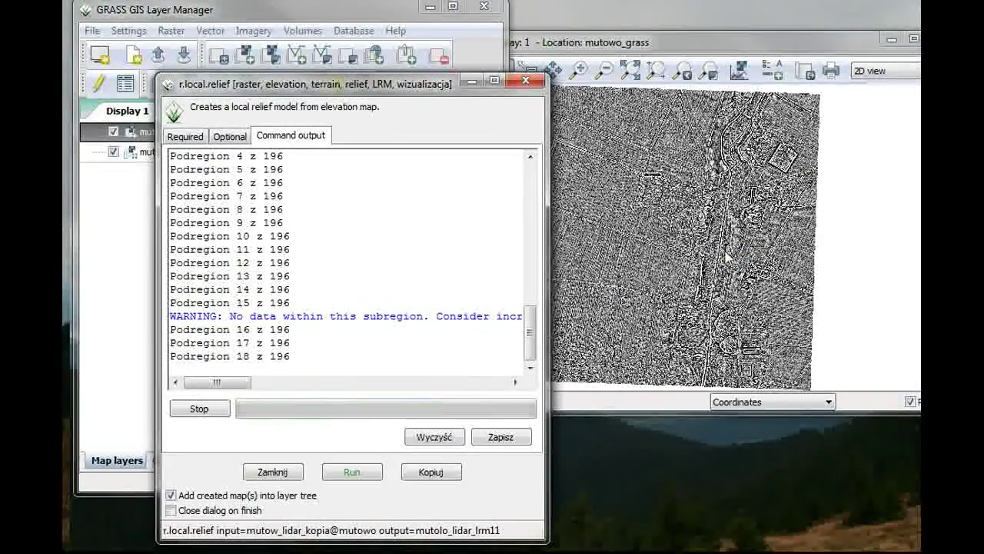
{"action": "left_click_drag", "start_coordinate": [368, 93], "coordinate": [660, 25]}
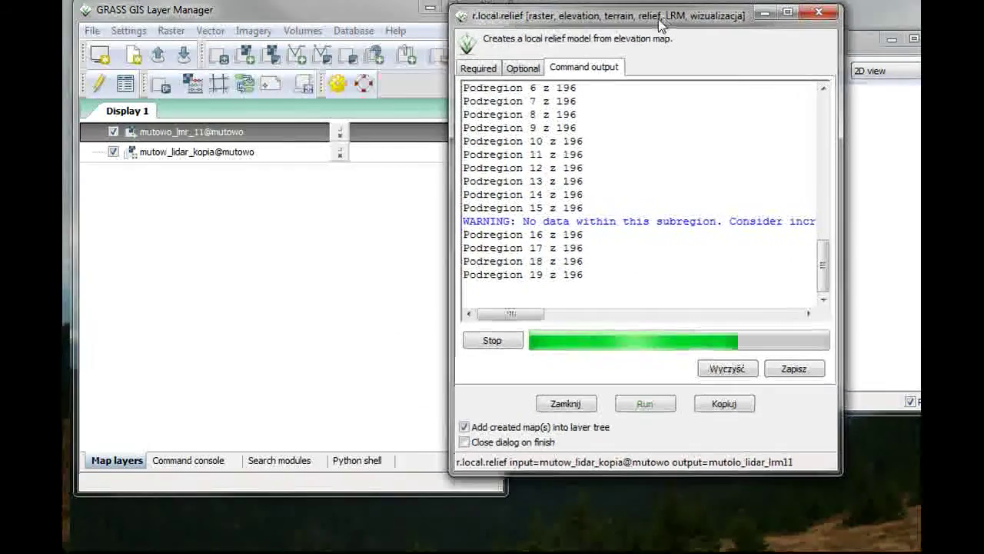